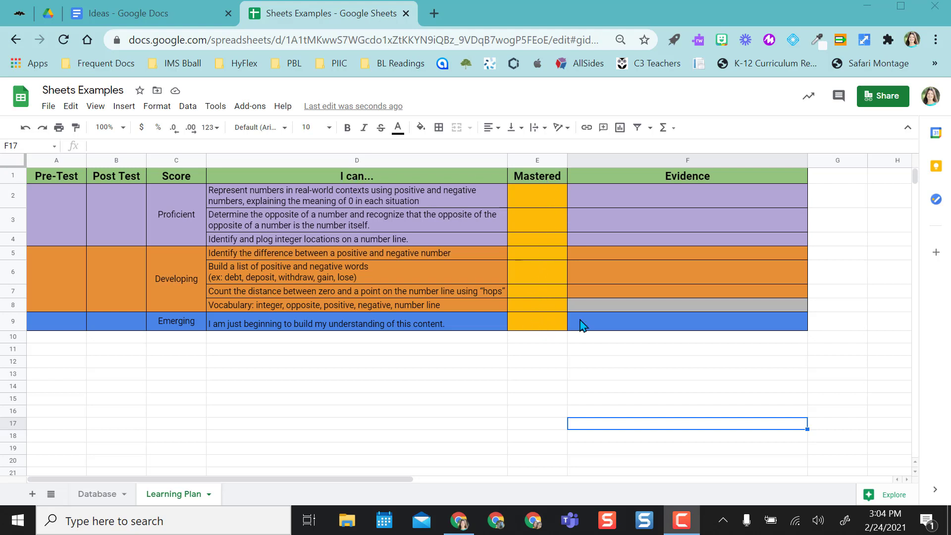
Insert an unticked checkbox into cell E2 of the Mastered column.
click(538, 205)
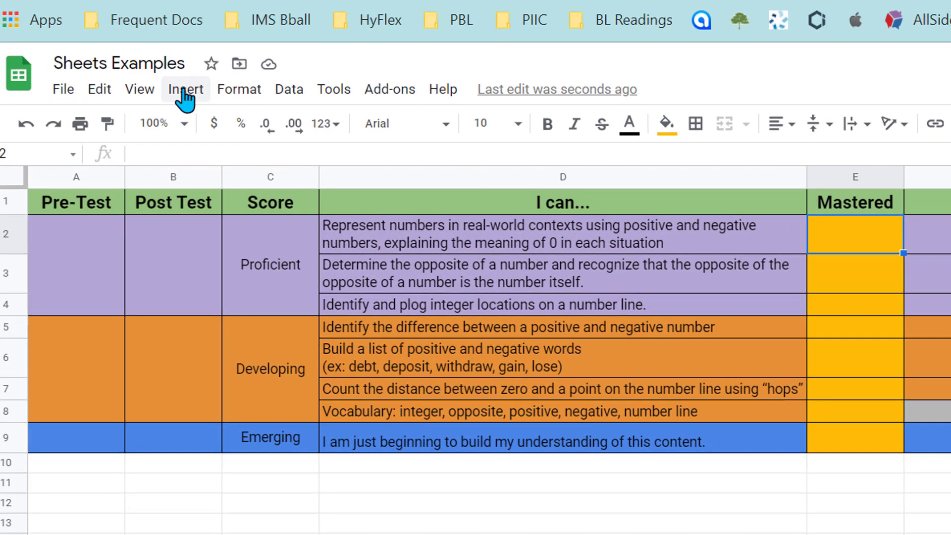
click(185, 95)
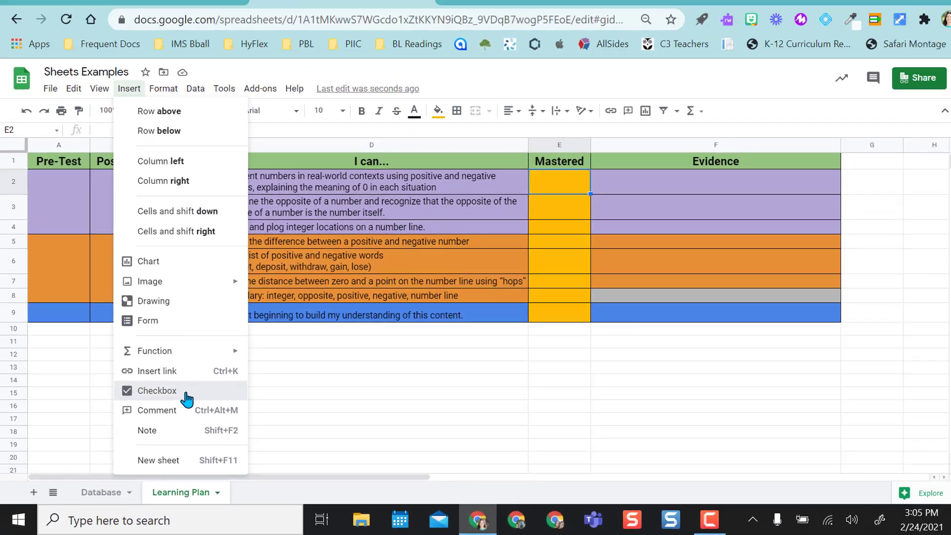
click(317, 297)
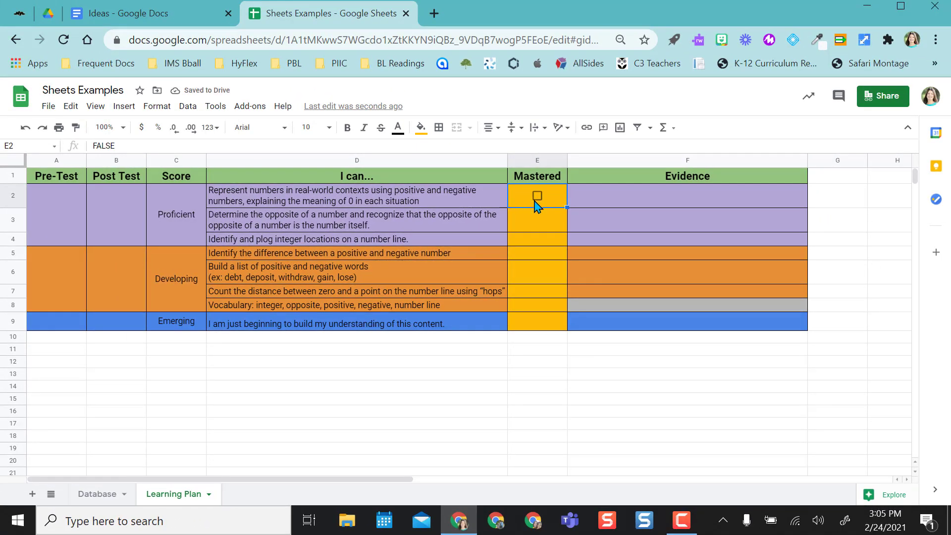
click(540, 229)
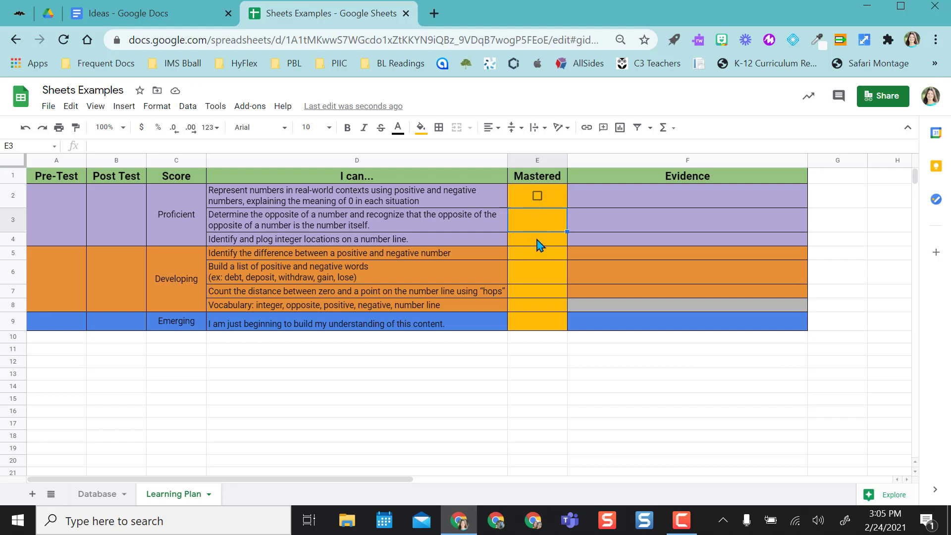
click(539, 243)
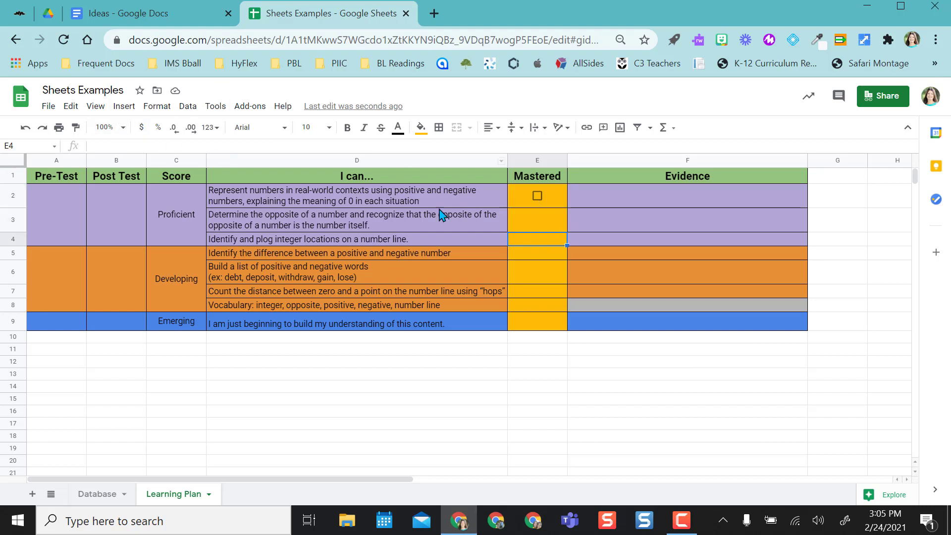
Copy the E2 checkbox down through E9 with the fill handle.
click(556, 204)
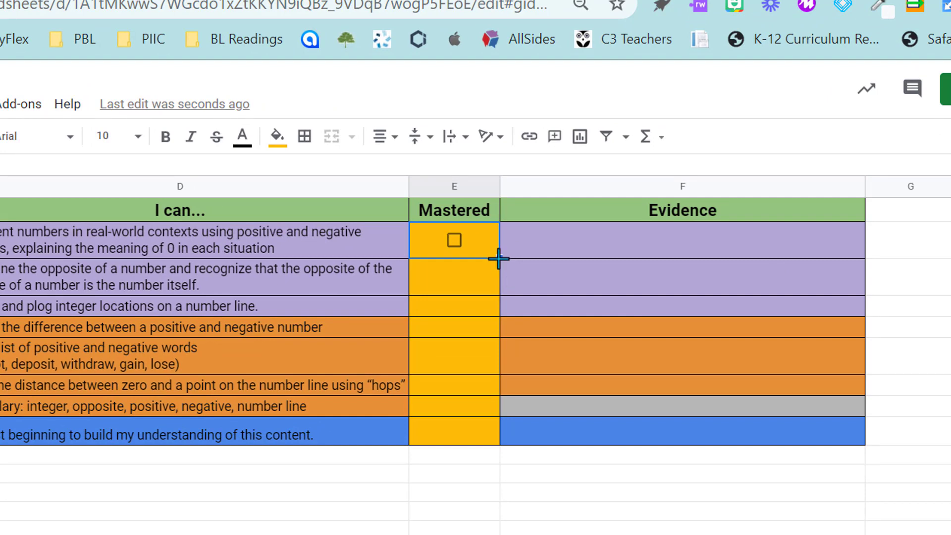
drag(498, 258, 497, 443)
click(543, 418)
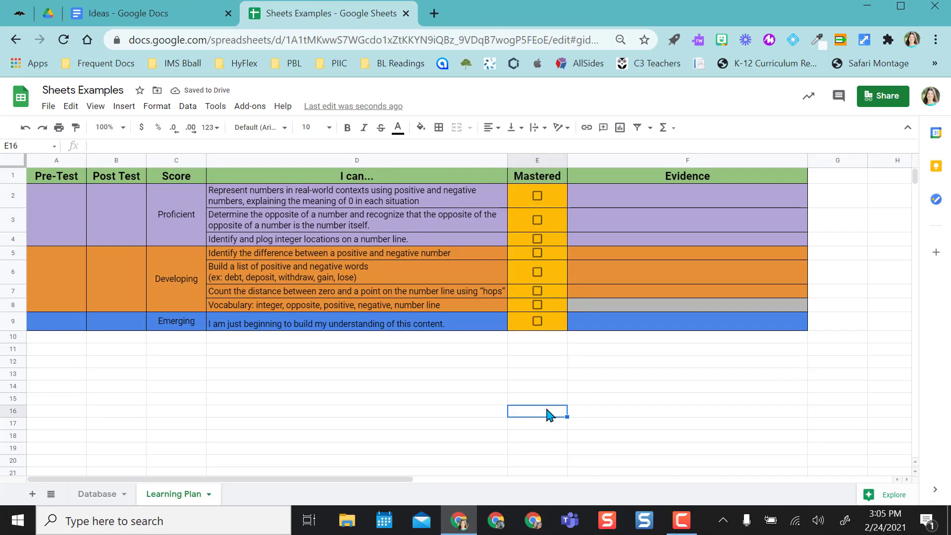
Test the E6–E9 checkboxes by ticking and unticking them, then ticking E9 again.
click(538, 321)
click(538, 305)
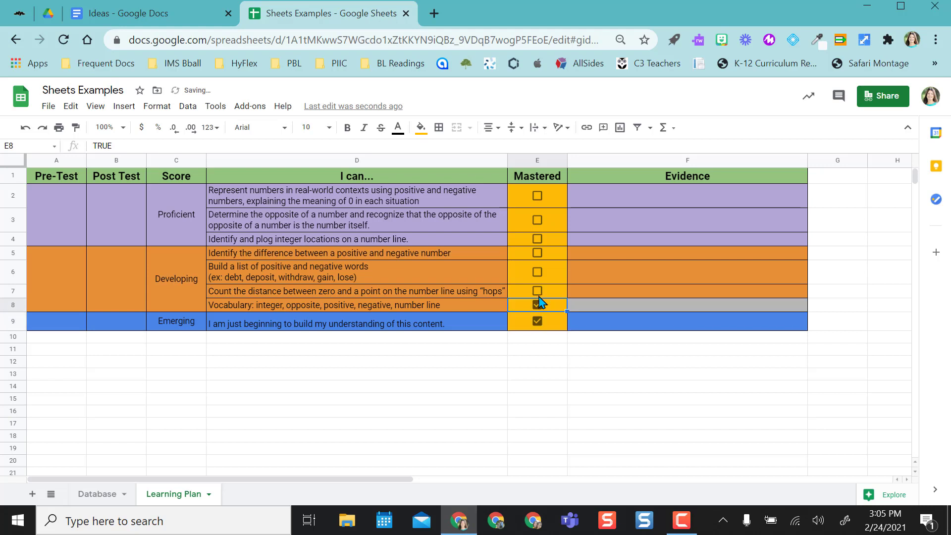
click(538, 291)
click(539, 272)
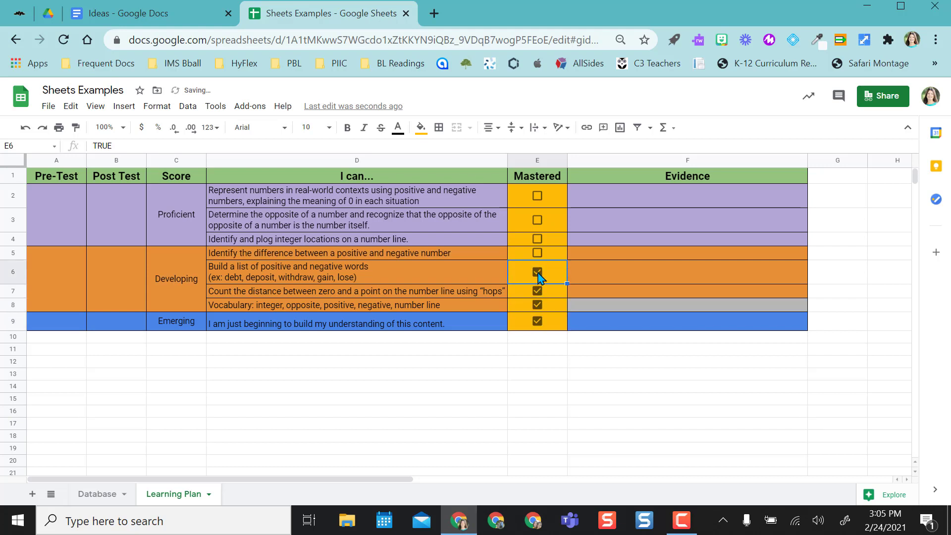
click(538, 273)
click(538, 291)
click(538, 305)
click(537, 321)
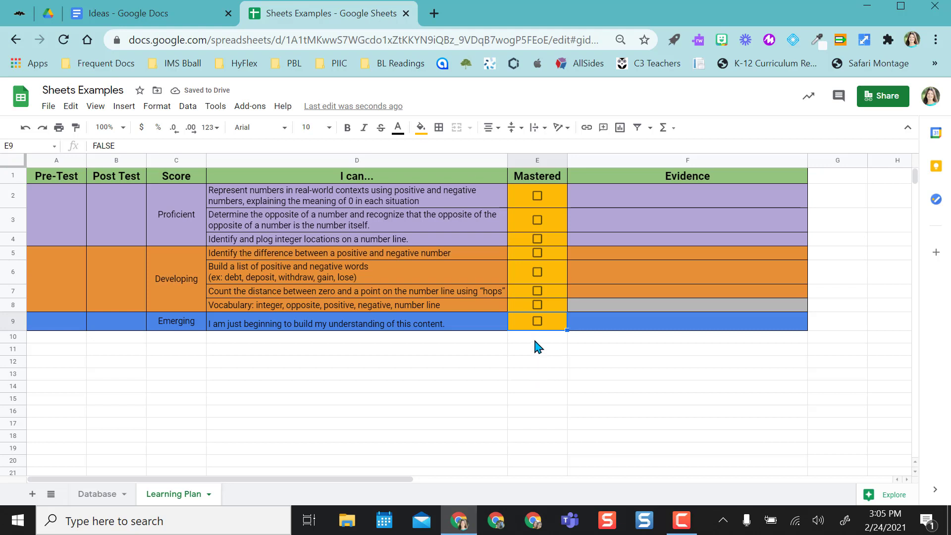
click(537, 321)
key(ctrl+z)
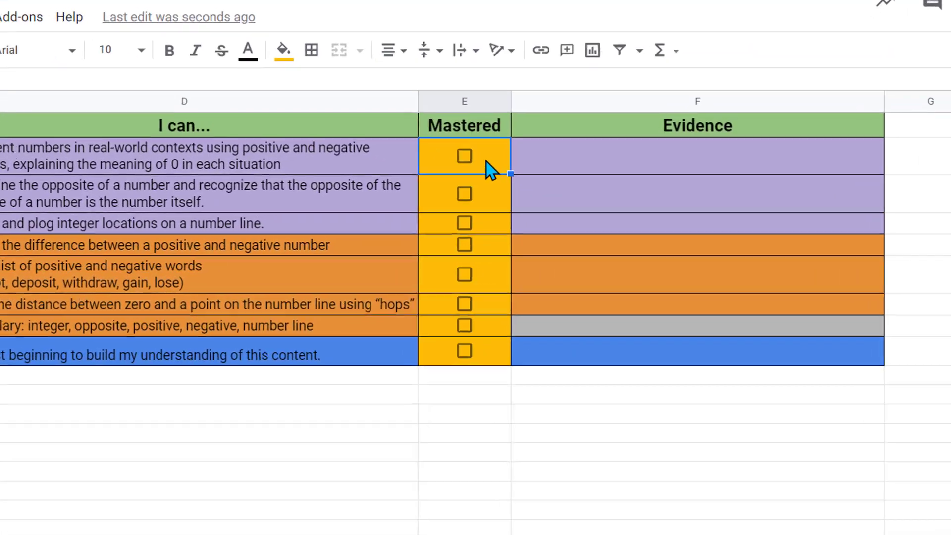
right_click(555, 204)
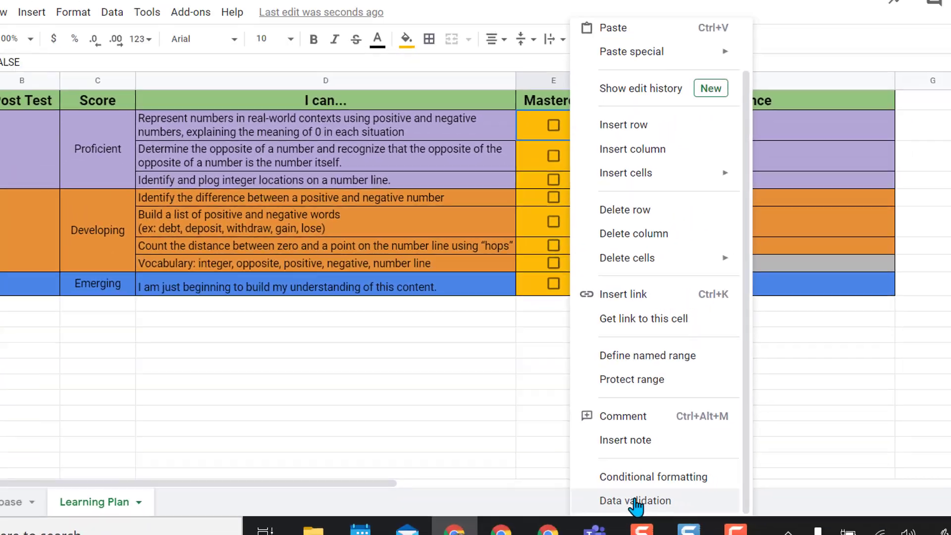
click(636, 501)
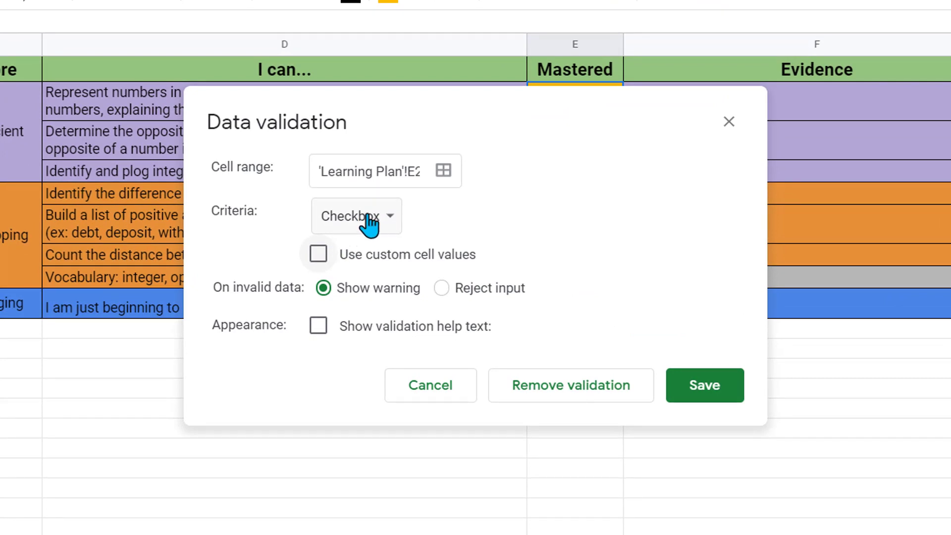
click(391, 218)
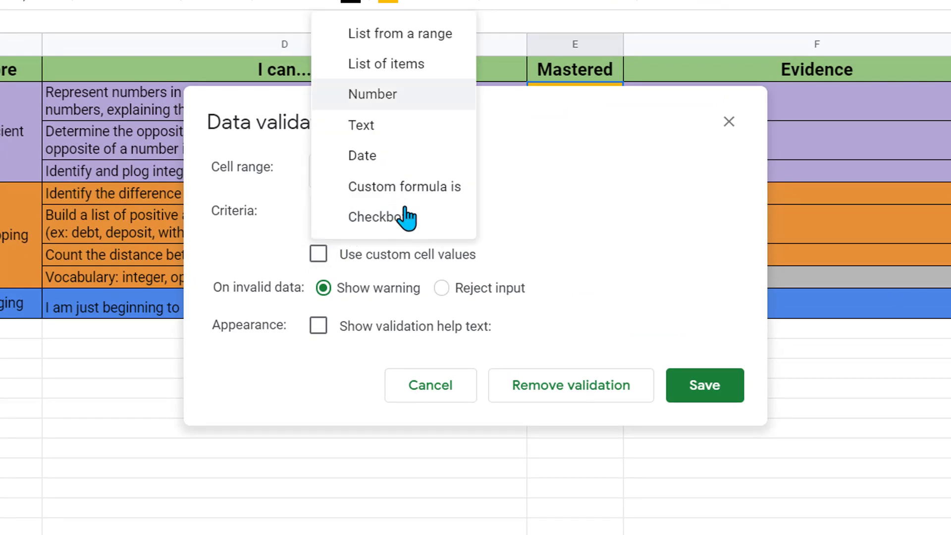
click(396, 220)
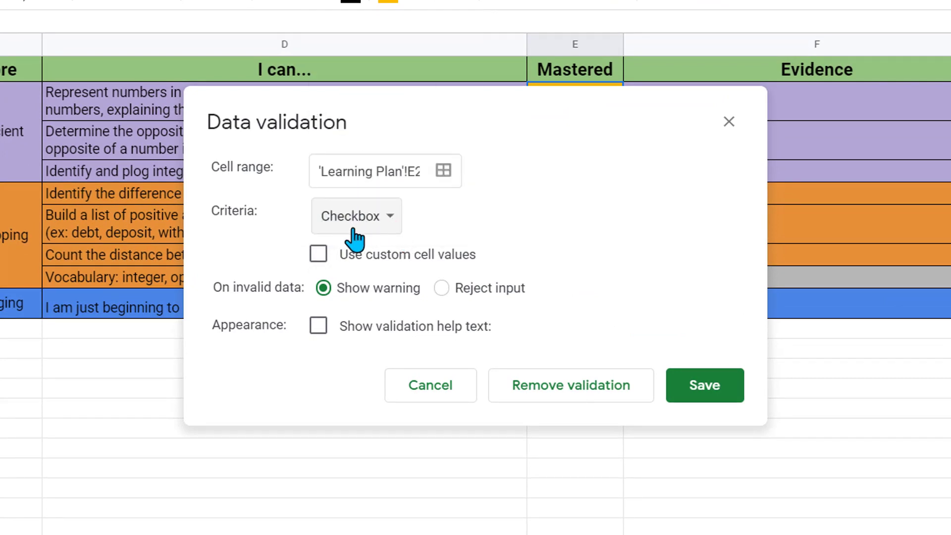
click(319, 254)
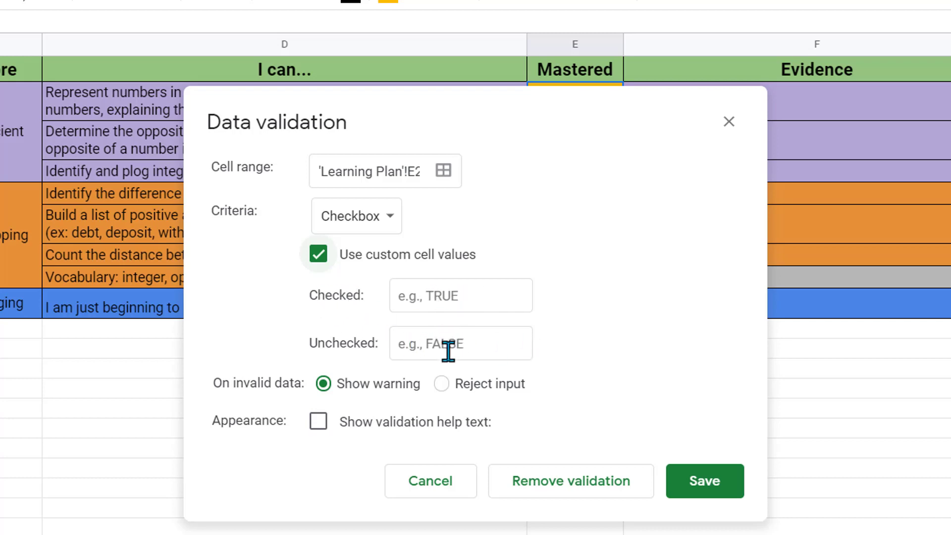
click(460, 297)
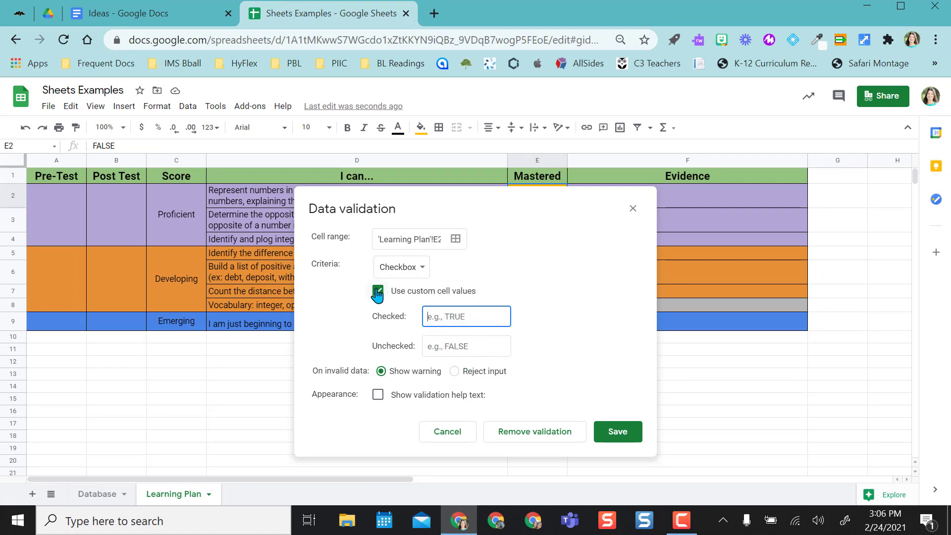
click(618, 431)
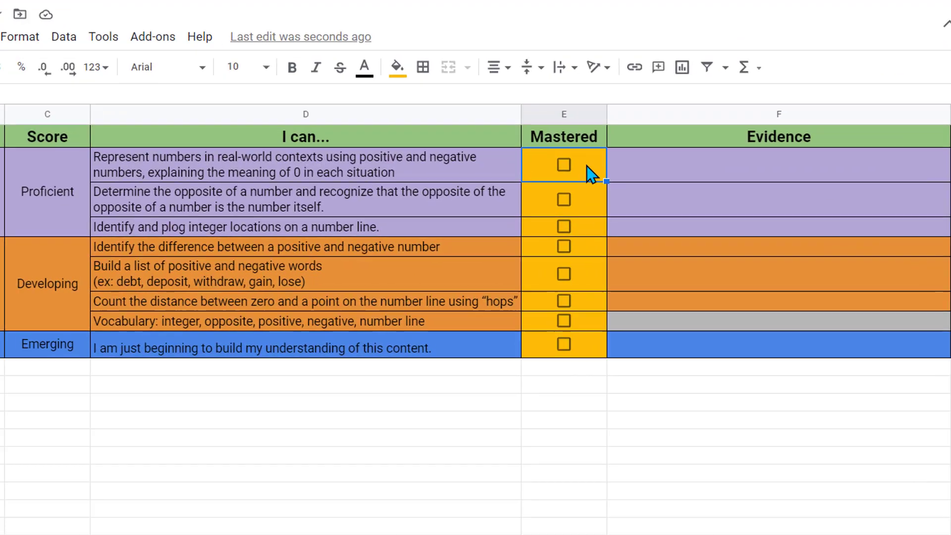
Start a conditional formatting rule on E2 with a light purple fill.
right_click(553, 201)
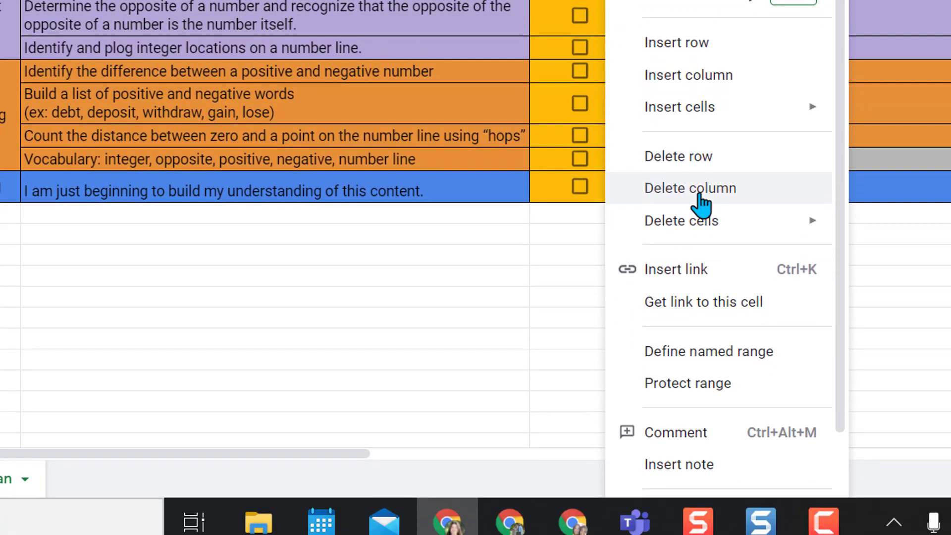
scroll(709, 325, down, 2)
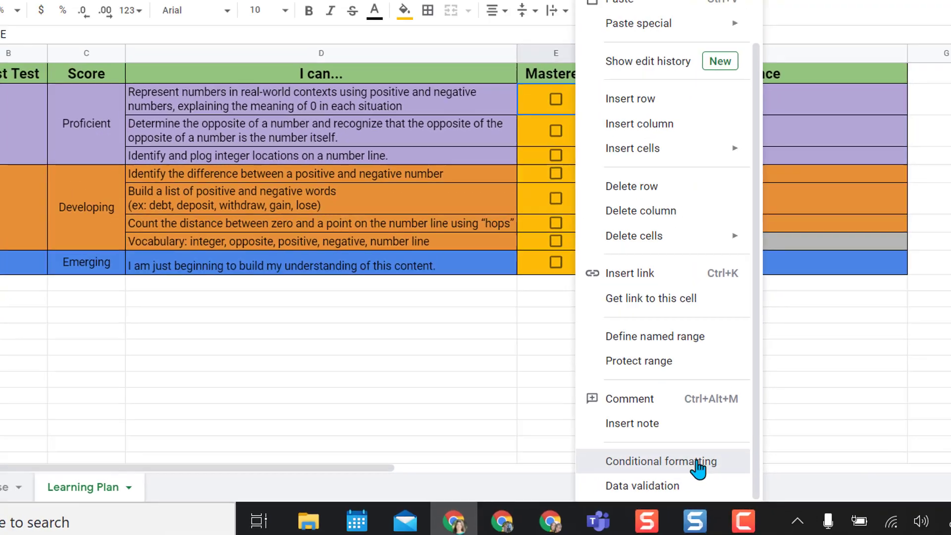
click(763, 449)
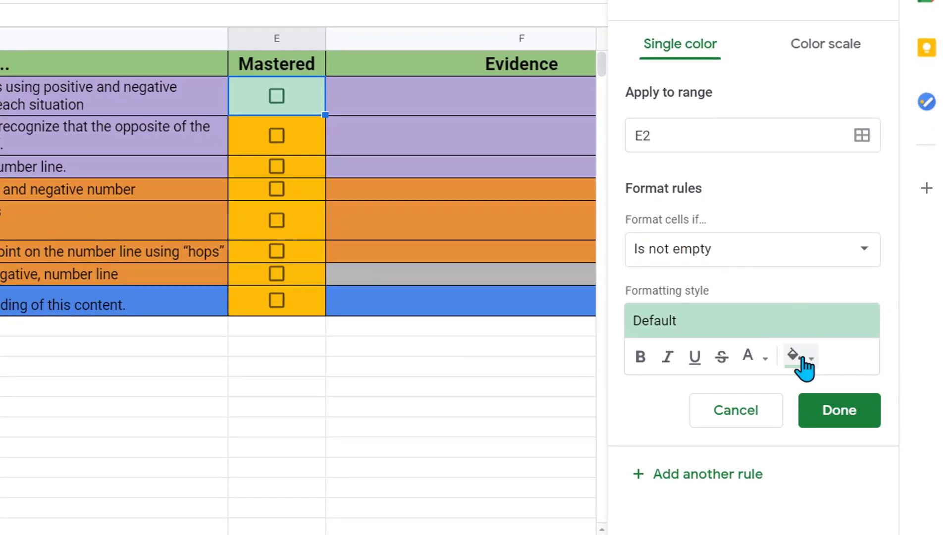
click(798, 367)
click(782, 127)
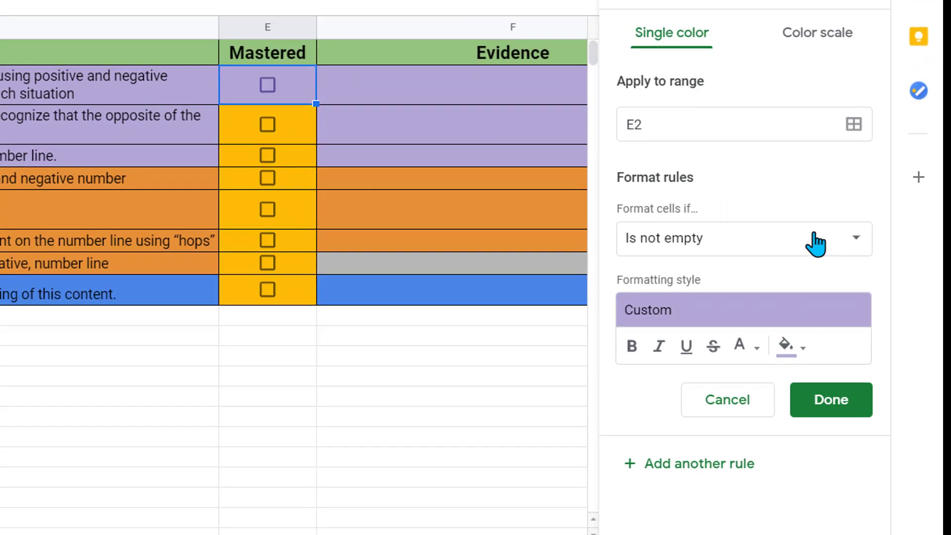
Set the rule's condition to the custom formula =$E2=TRUE.
click(815, 243)
scroll(703, 396, down, 5)
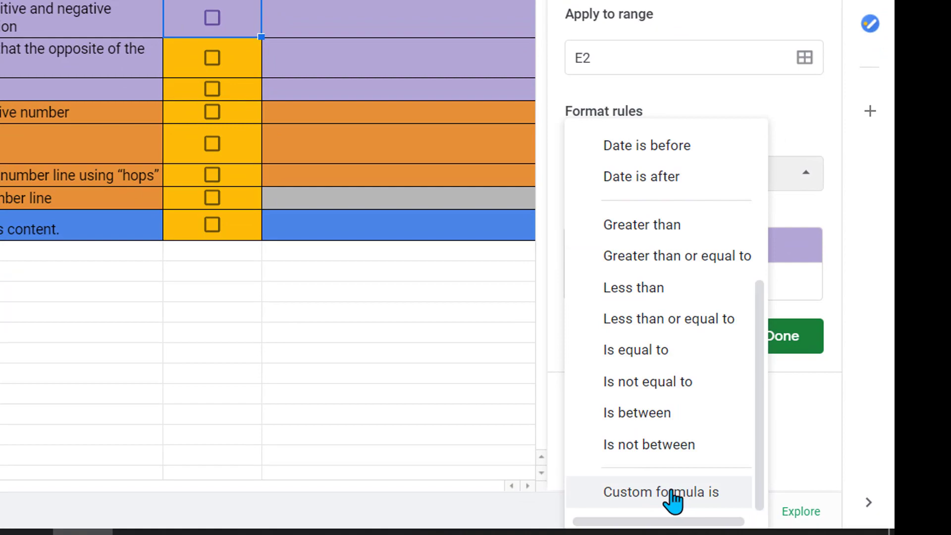
click(673, 498)
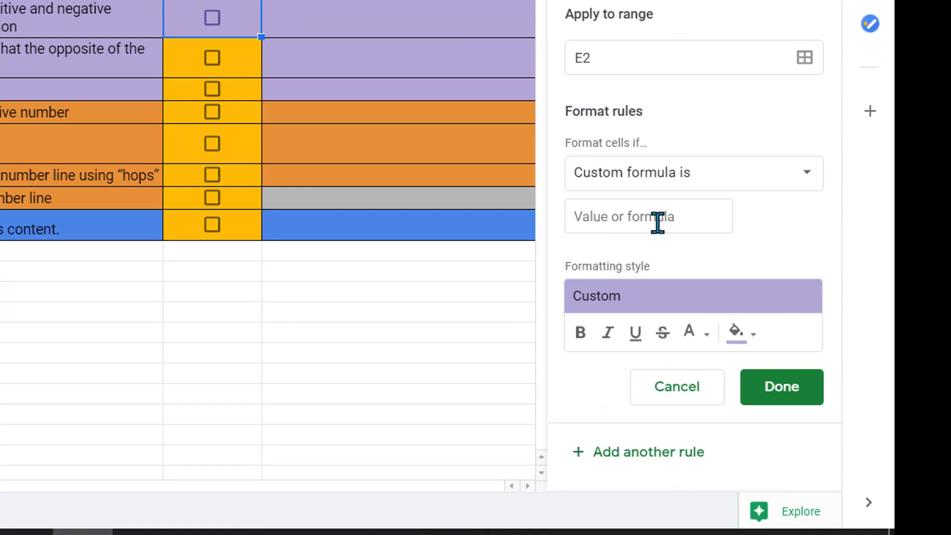
click(628, 220)
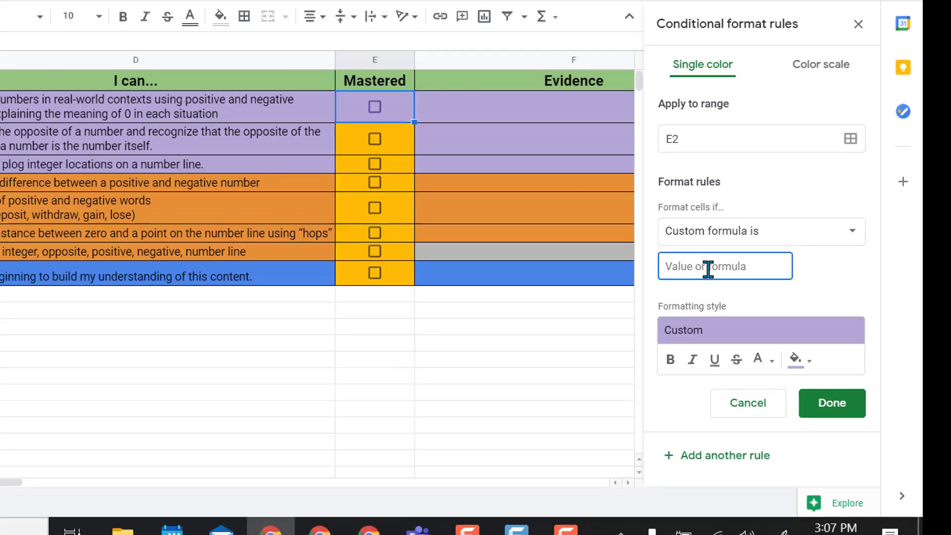
text(=)
key(BackSpace)
text(=)
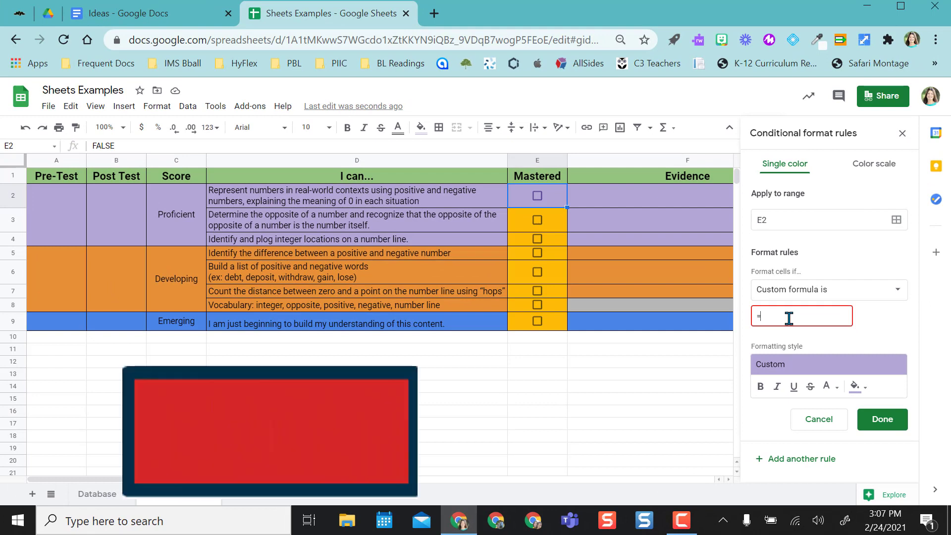
text($E)
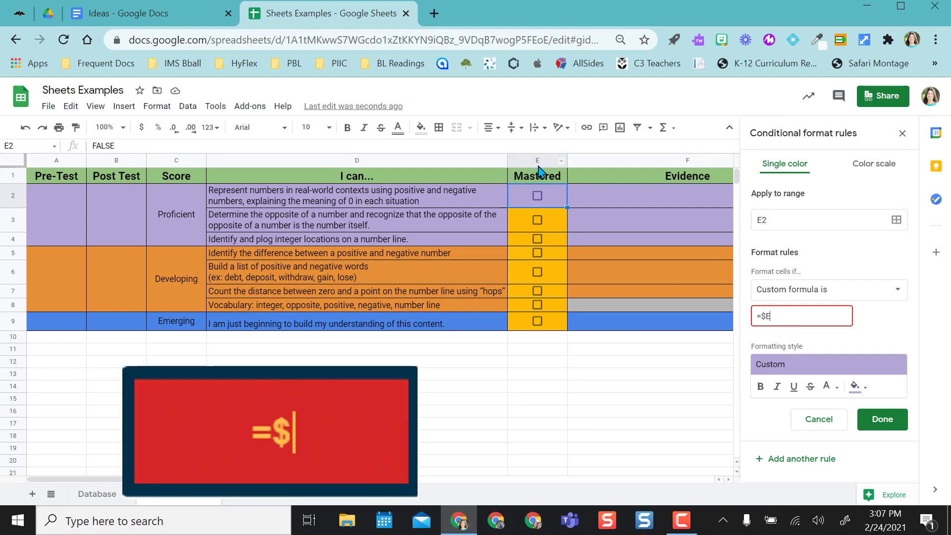
text(2)
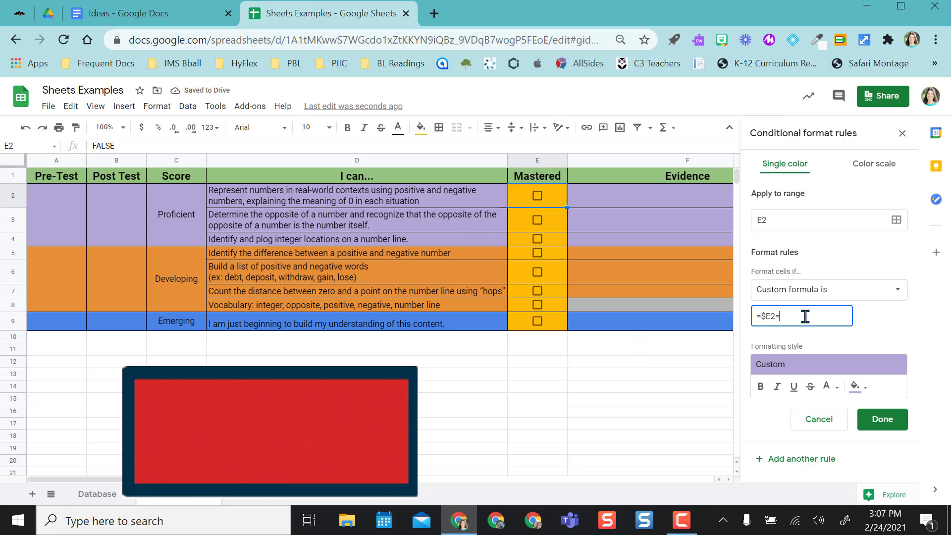
text(=TRUE)
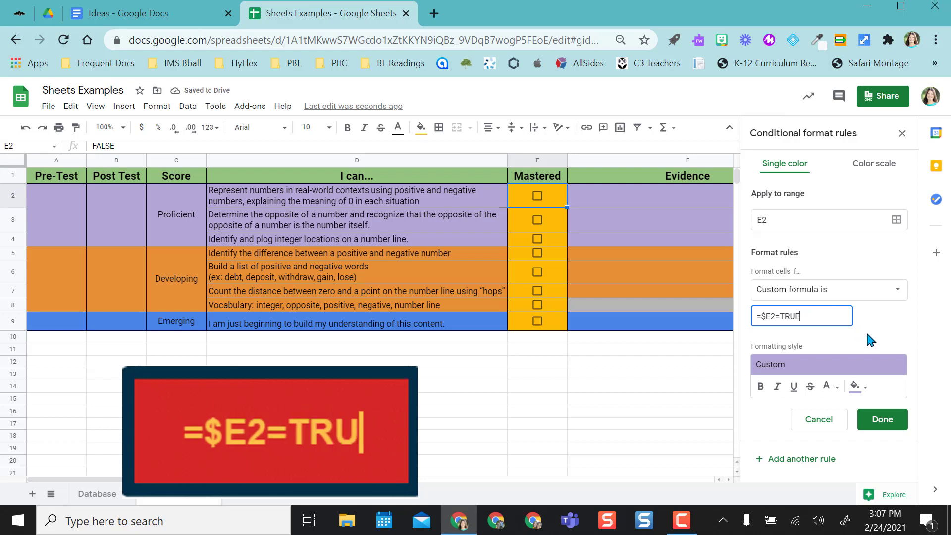
Save the purple rule, tick E2, and fill its checkbox and rule down to E4.
click(882, 420)
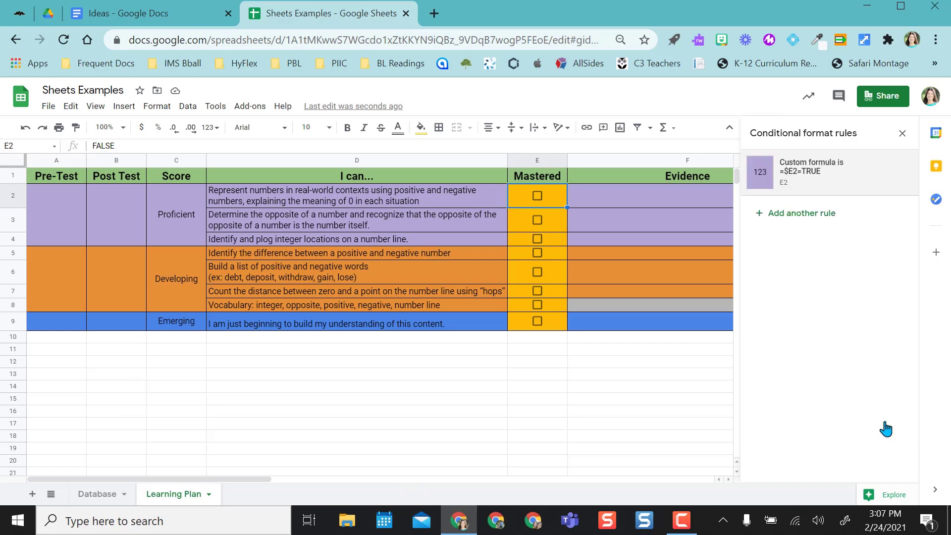
click(538, 196)
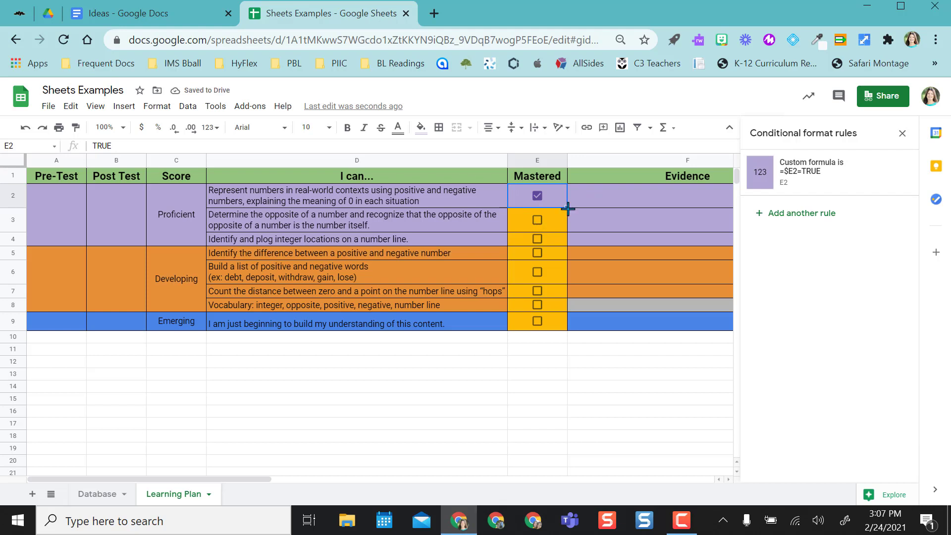
drag(567, 208, 566, 236)
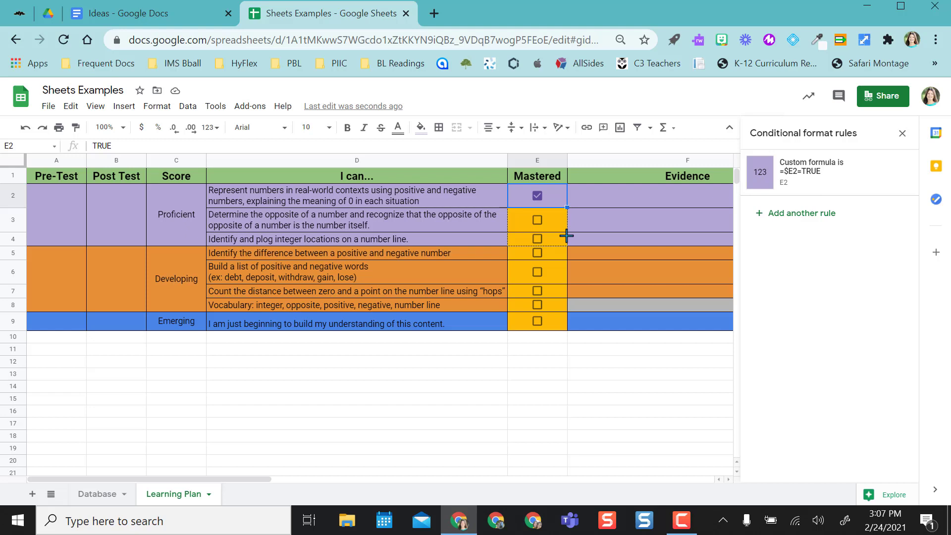
drag(566, 236, 566, 236)
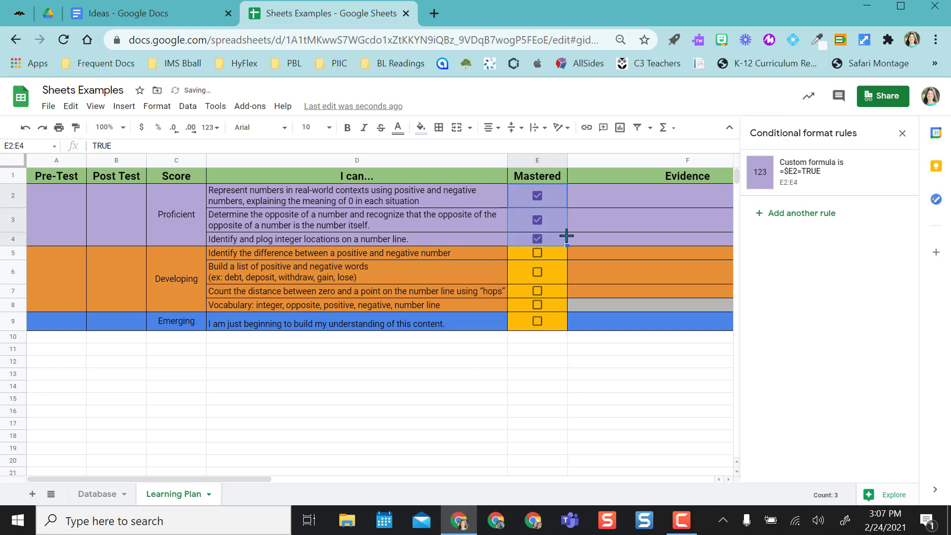
Untick and re-tick the E2:E4 checkboxes so all three end checked and purple.
click(537, 196)
click(537, 220)
click(538, 239)
click(539, 240)
click(537, 220)
click(537, 196)
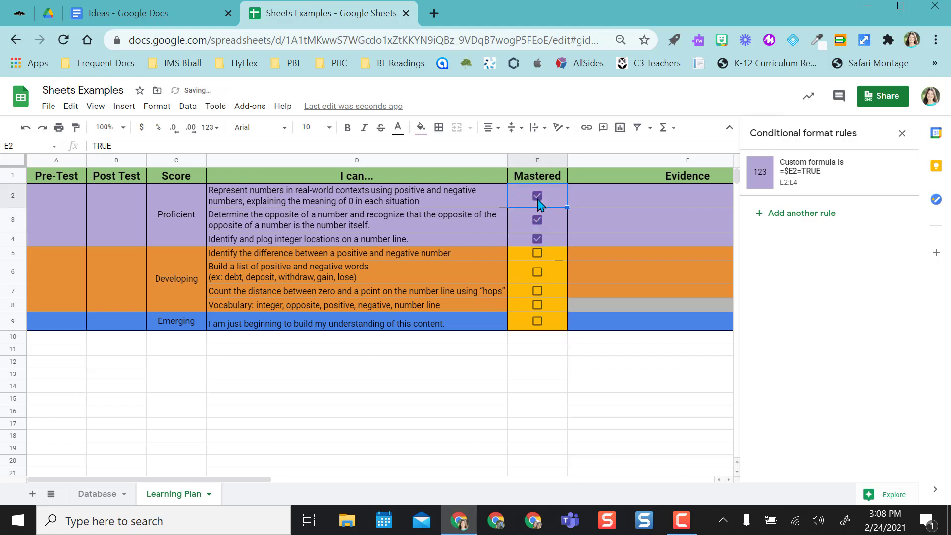
click(555, 255)
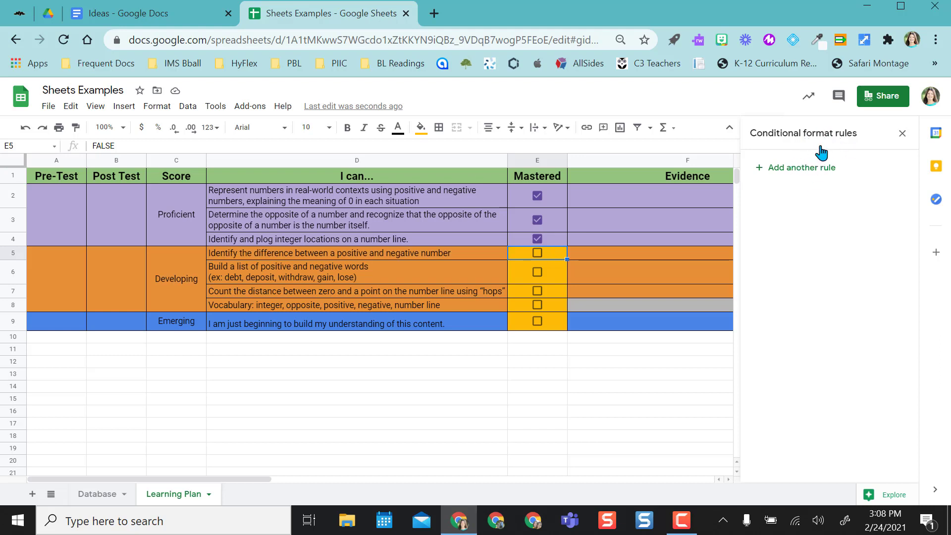
Start a new conditional formatting rule on E5 with an orange fill.
click(903, 133)
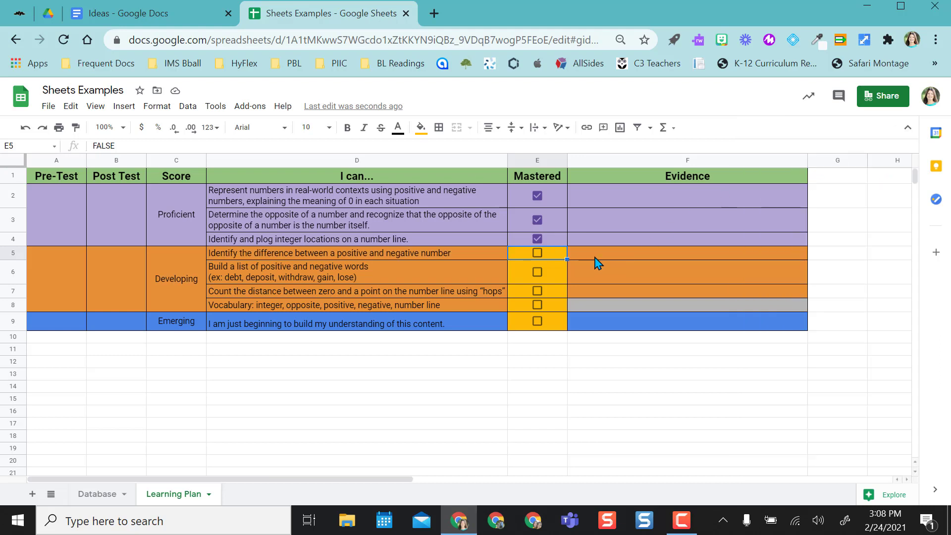
right_click(558, 258)
scroll(614, 414, down, 2)
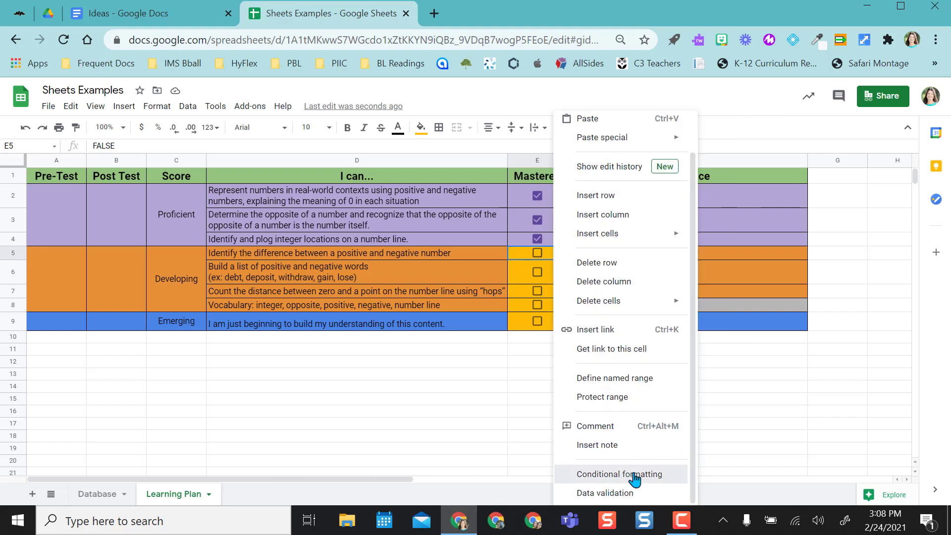
click(634, 474)
click(856, 357)
click(760, 258)
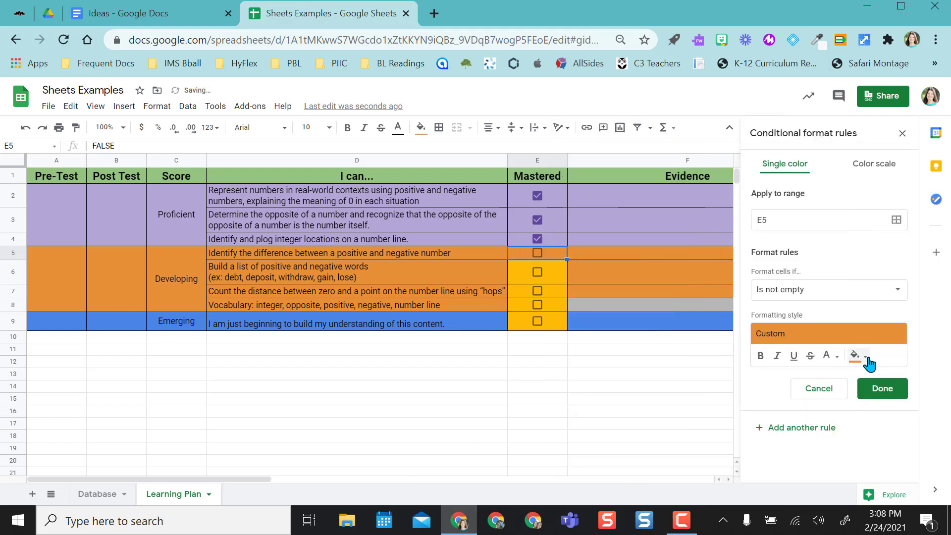
Save the orange rule with custom formula =$E5=TRUE, then tick E5 and fill it down to E8.
click(865, 291)
scroll(849, 346, down, 5)
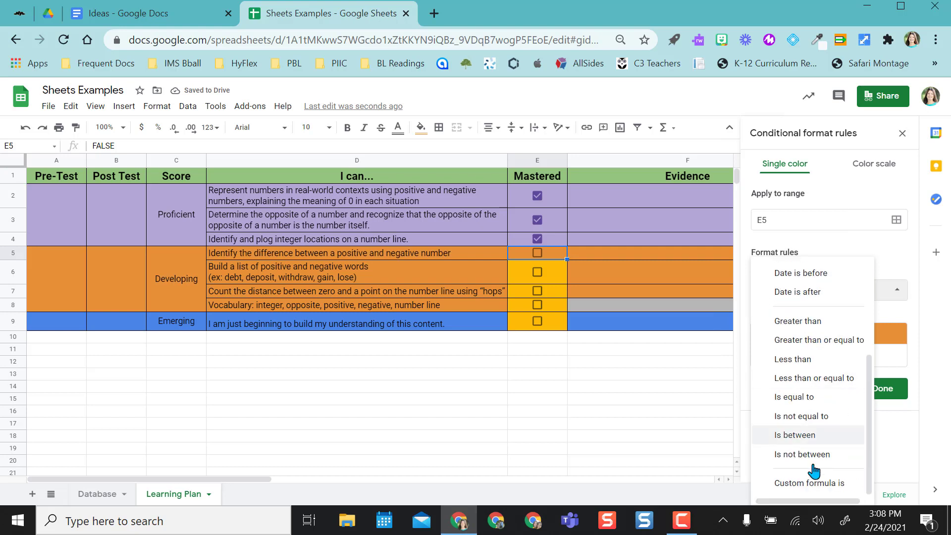
click(814, 480)
click(779, 316)
text(=)
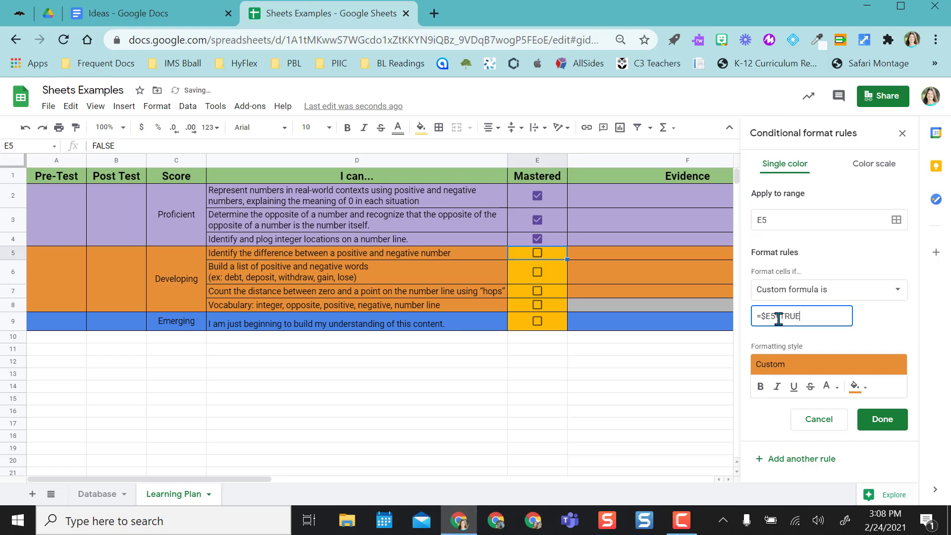
click(888, 427)
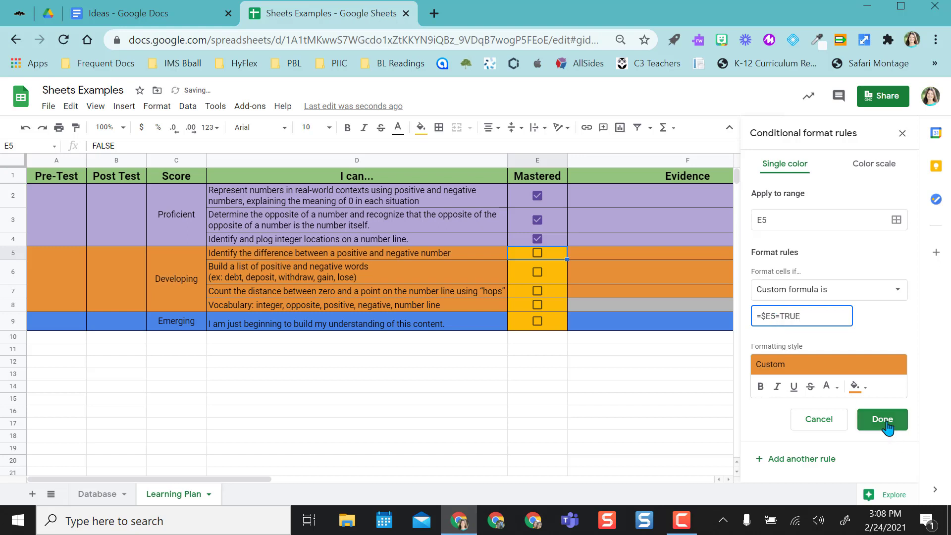
click(887, 422)
click(538, 253)
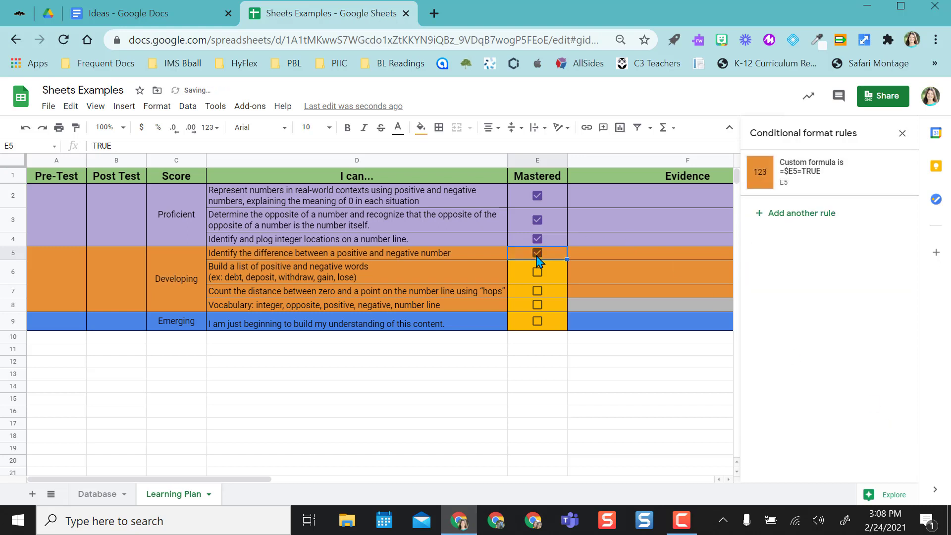
drag(566, 259, 563, 303)
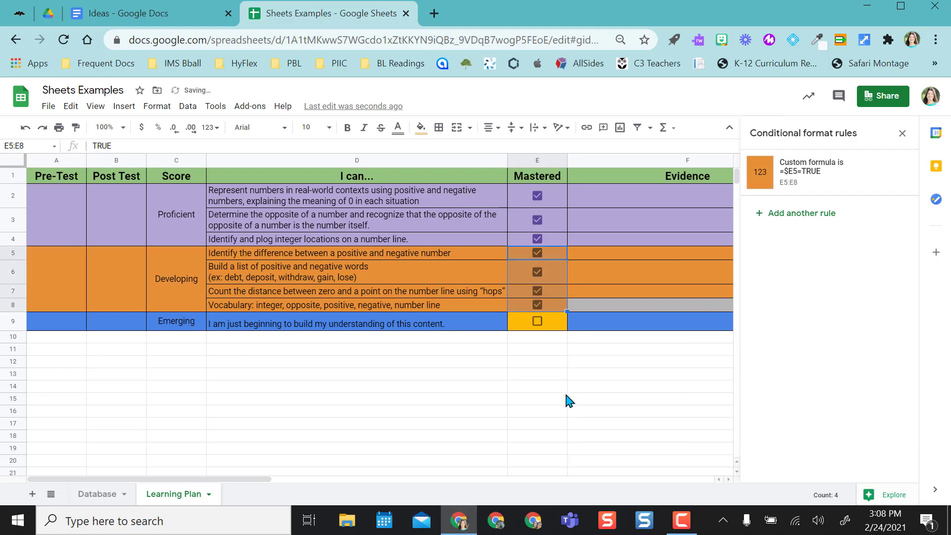
Add a blue-fill rule for E9 with the custom formula =$E9=TRUE.
key(ctrl+Down)
click(790, 170)
click(856, 356)
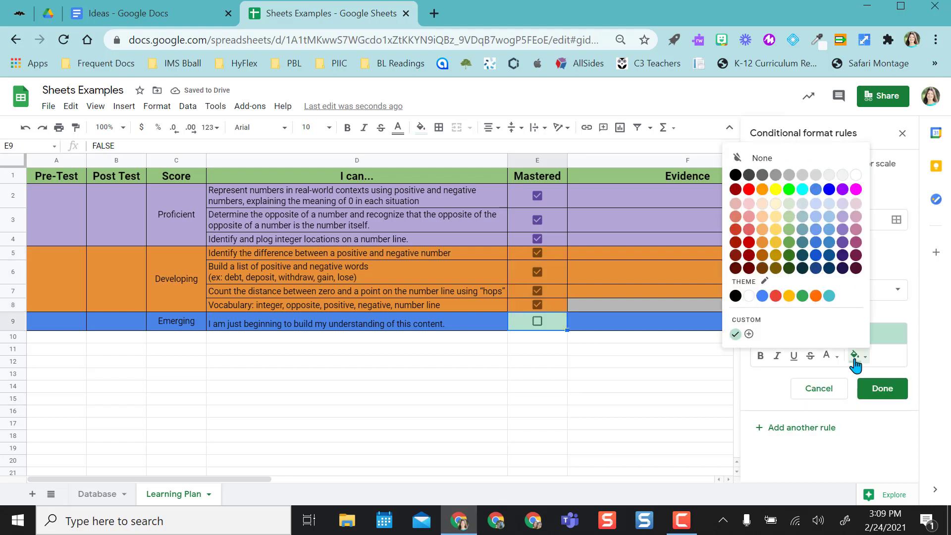
click(821, 191)
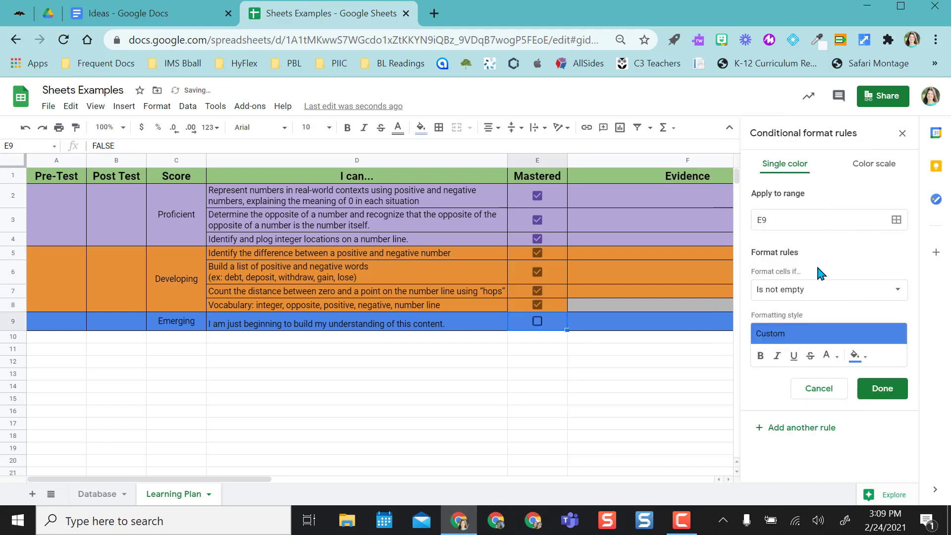
click(818, 289)
scroll(792, 446, down, 5)
click(822, 493)
click(787, 317)
text(=$E9=TRUE)
click(883, 420)
click(903, 133)
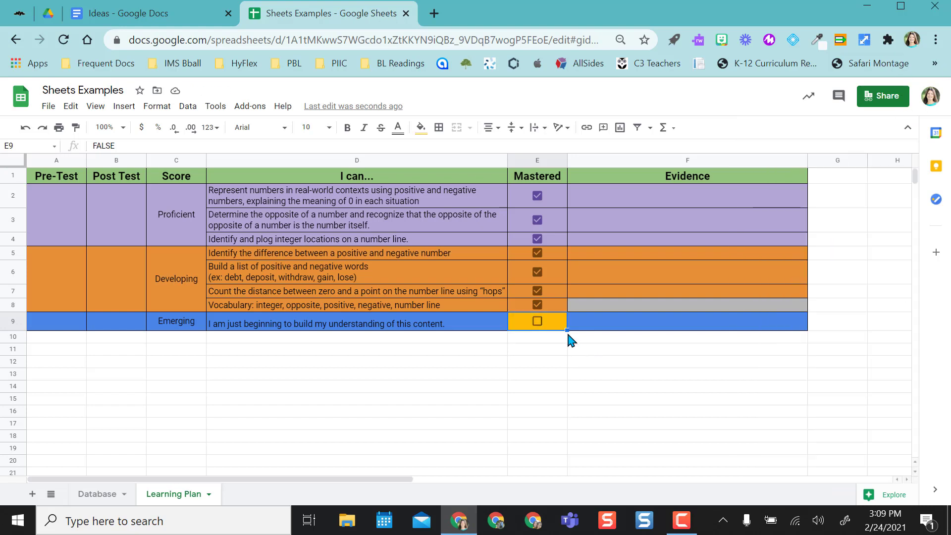
Tick E9 to see it turn blue, then untick the E2–E7 checkboxes.
click(537, 321)
click(525, 412)
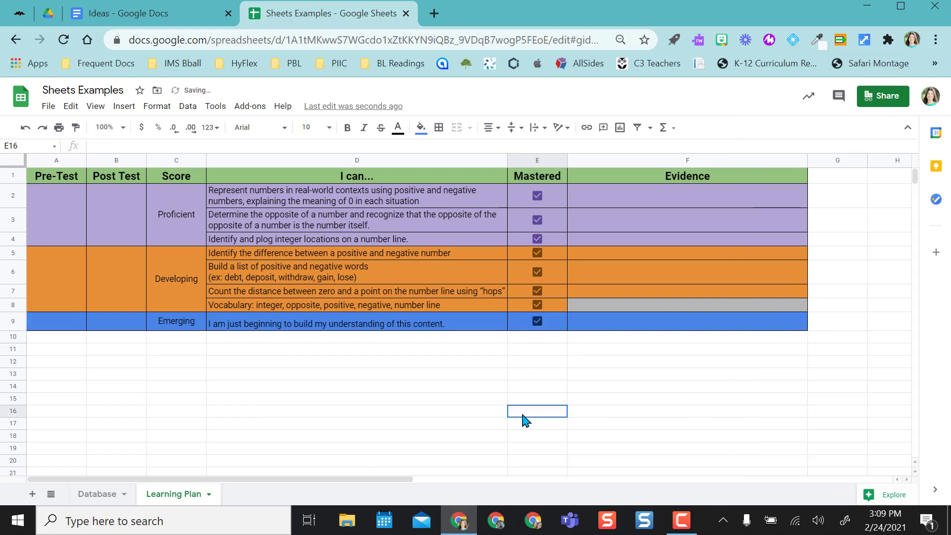
click(537, 196)
click(538, 220)
click(538, 239)
click(538, 252)
click(537, 272)
click(538, 291)
Untick the E8 and E9 checkboxes.
click(537, 305)
click(538, 321)
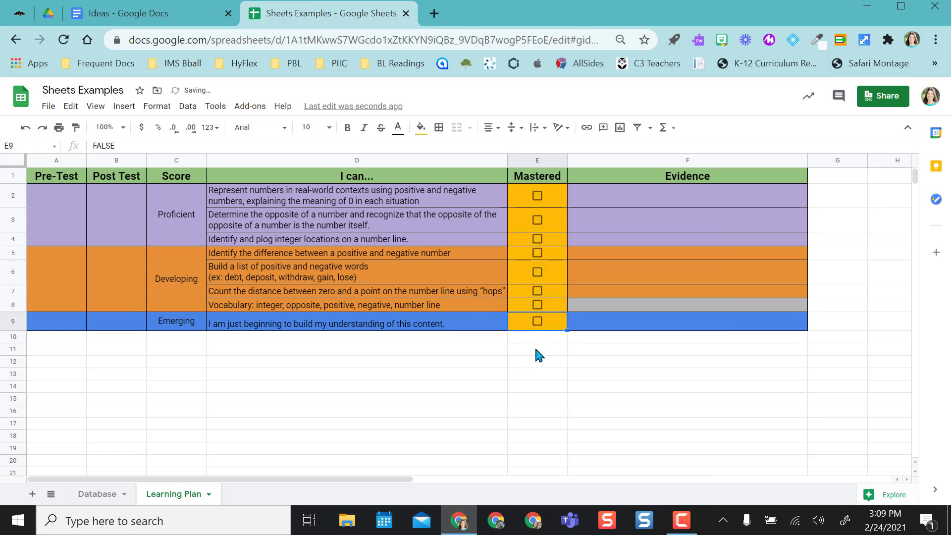
click(536, 379)
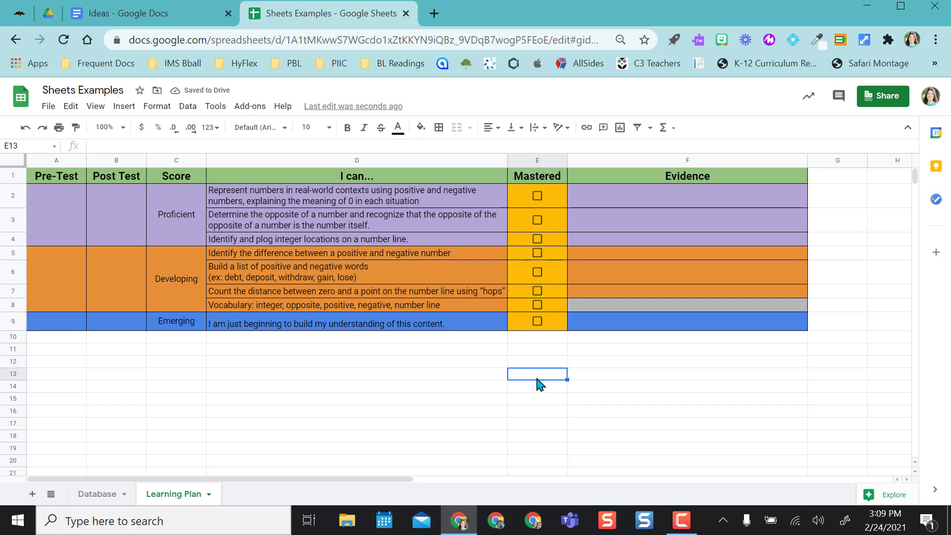
Tick E2–E4 to confirm they turn purple, then untick them again.
click(538, 196)
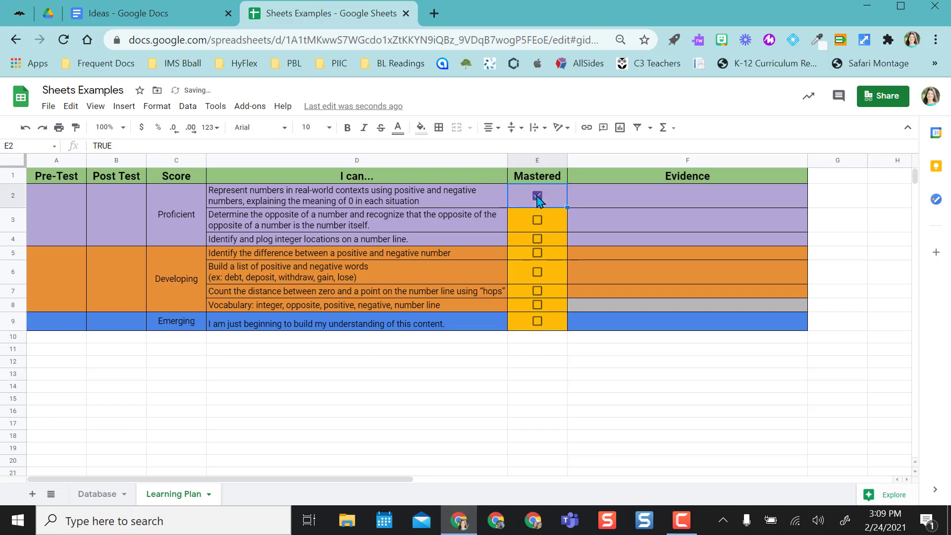
click(537, 220)
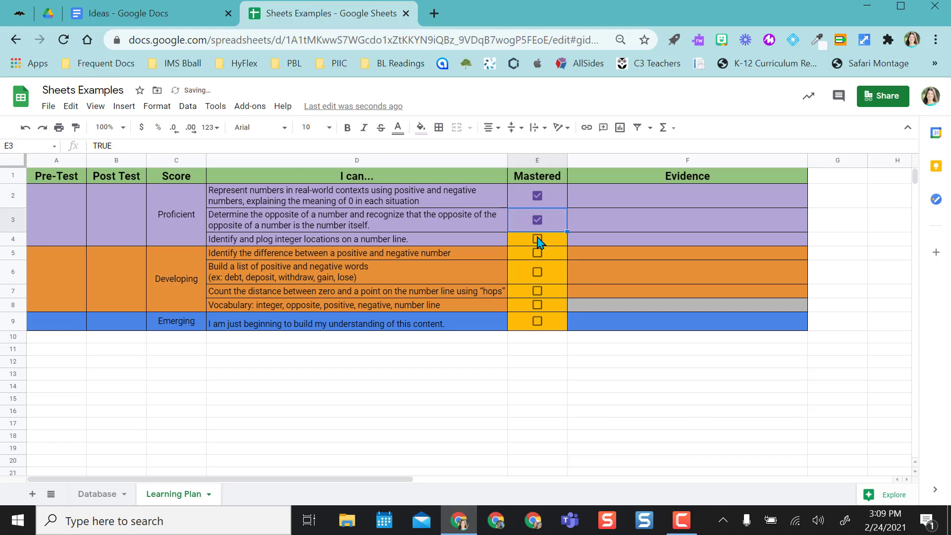
click(537, 239)
click(537, 240)
click(538, 219)
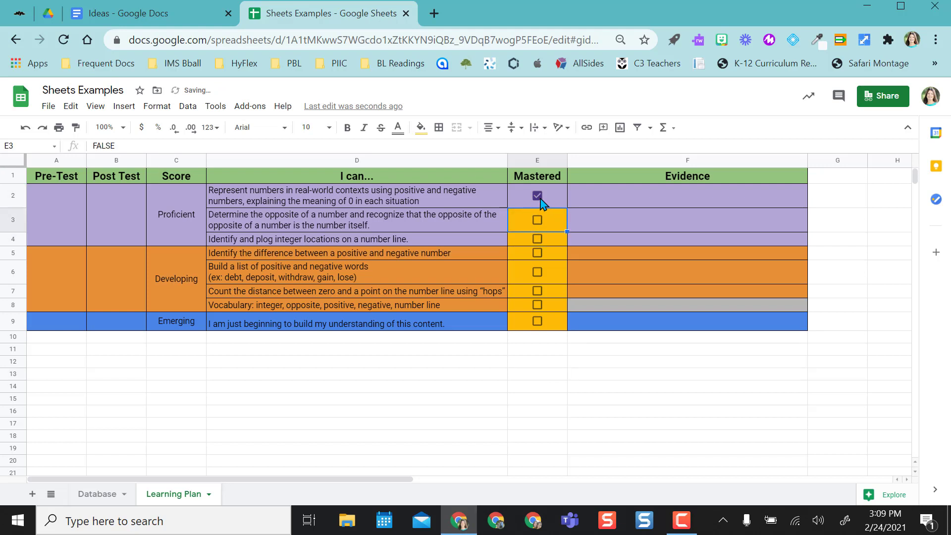
click(538, 196)
click(490, 432)
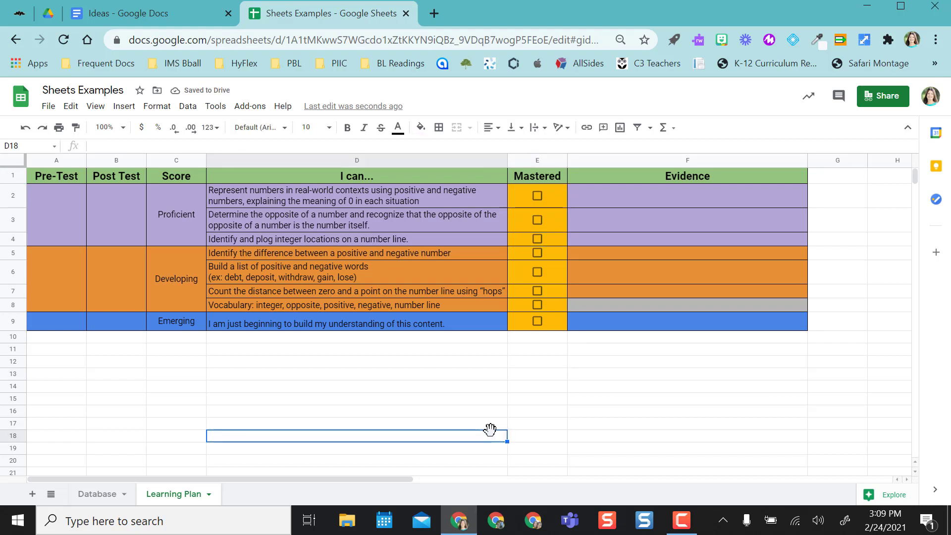